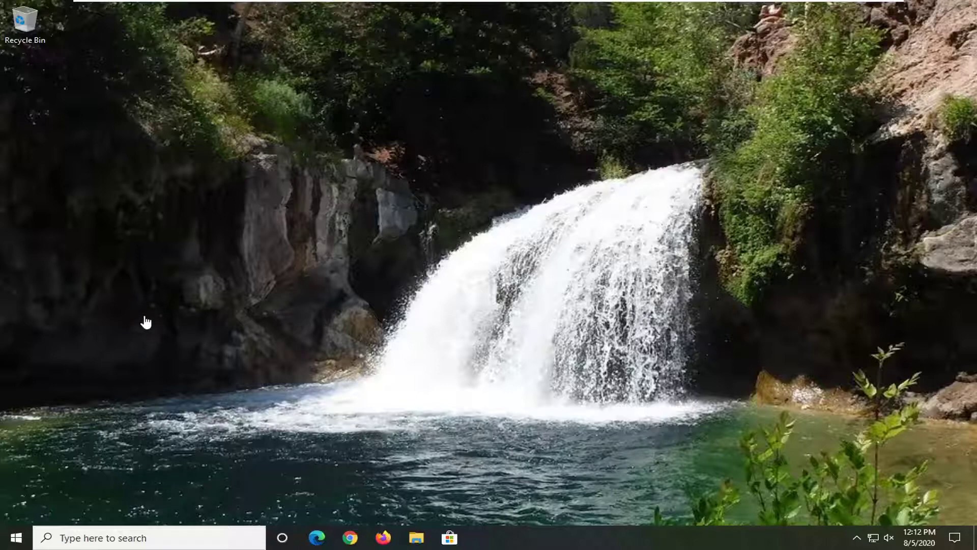
Search the taskbar for 'device manager' and open the Device Manager result
click(15, 538)
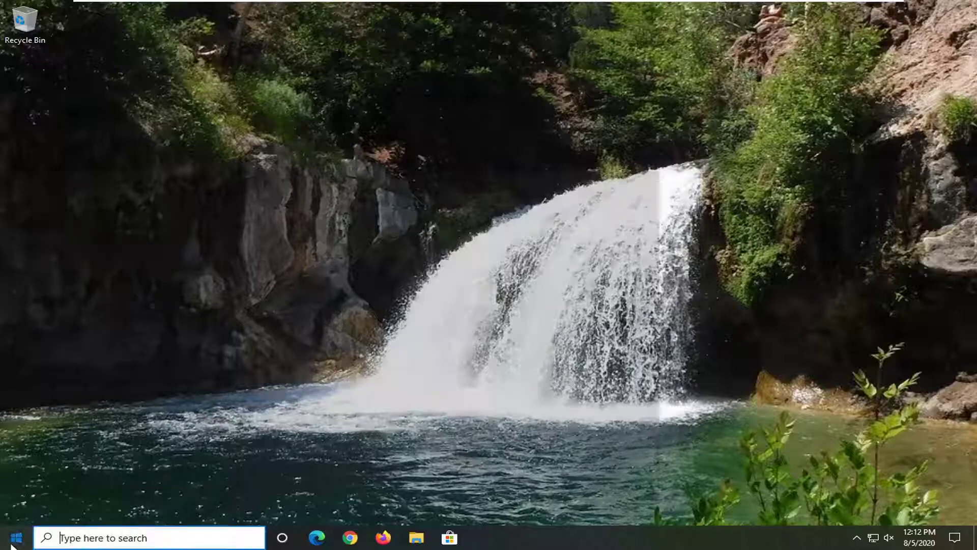
text(device)
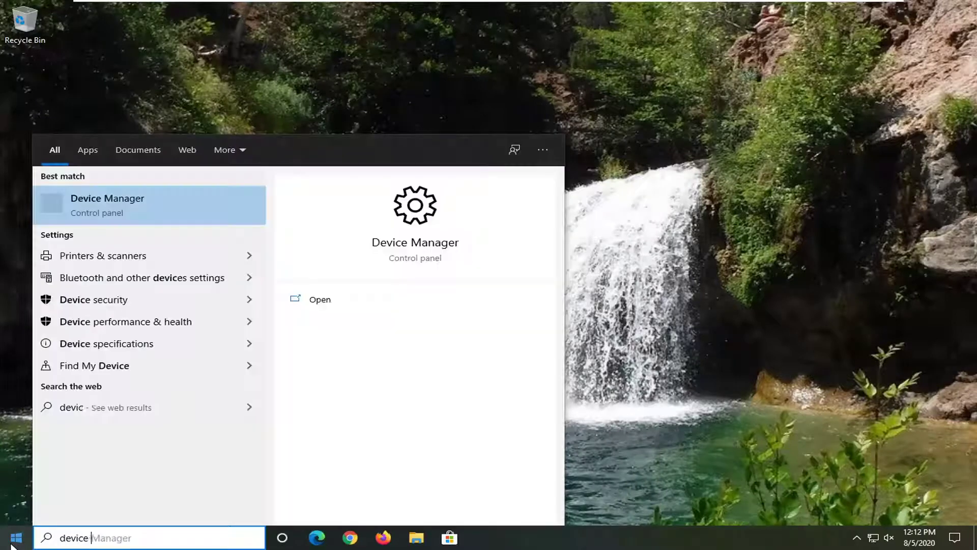
text( manager)
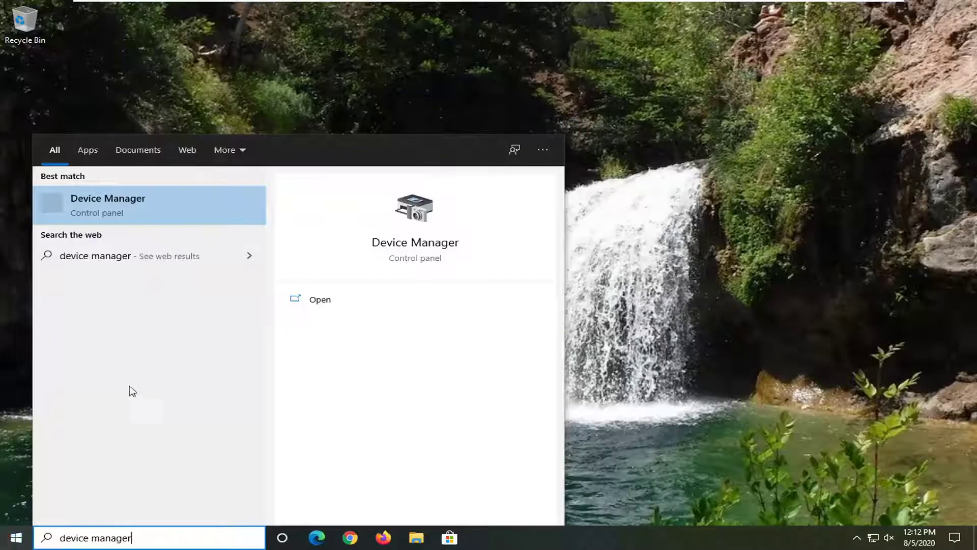
click(119, 204)
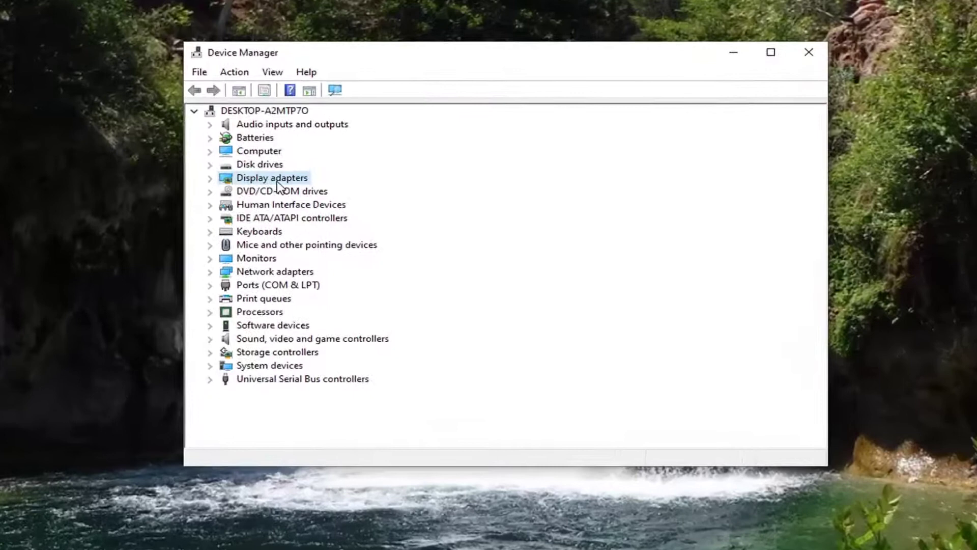
Expand Display adapters and launch Update driver for the VMware SVGA 3D adapter
double_click(279, 179)
click(280, 196)
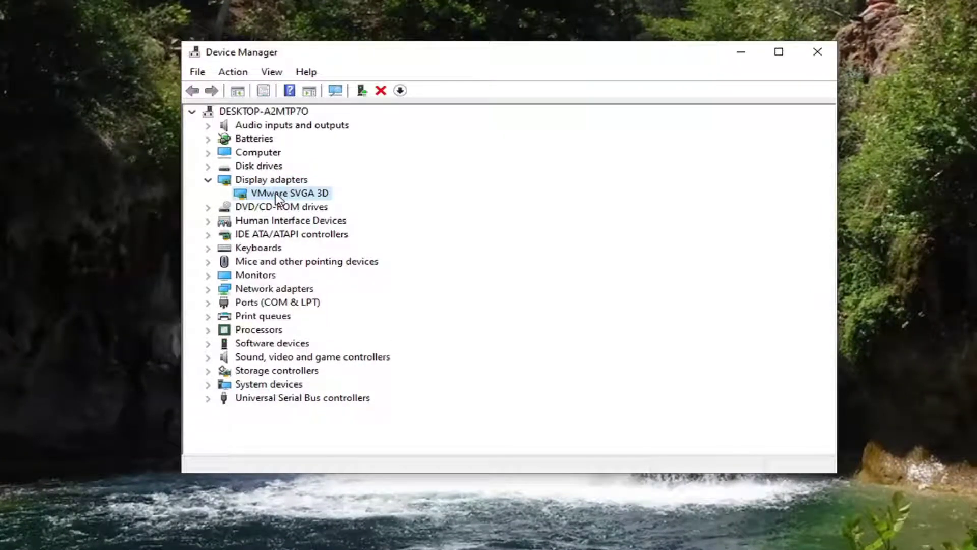
right_click(280, 199)
click(320, 204)
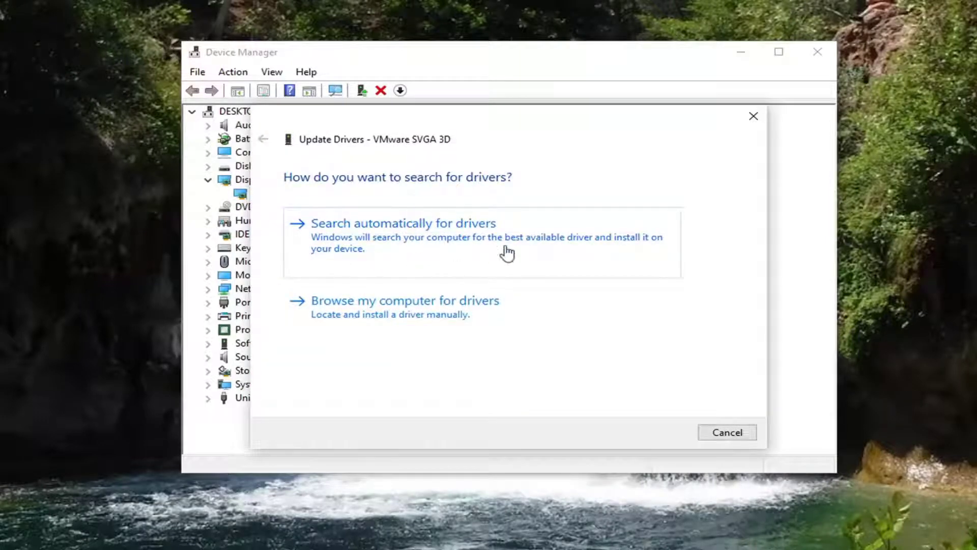
Run the automatic driver search, which reports the best driver is installed, then close the result
click(412, 245)
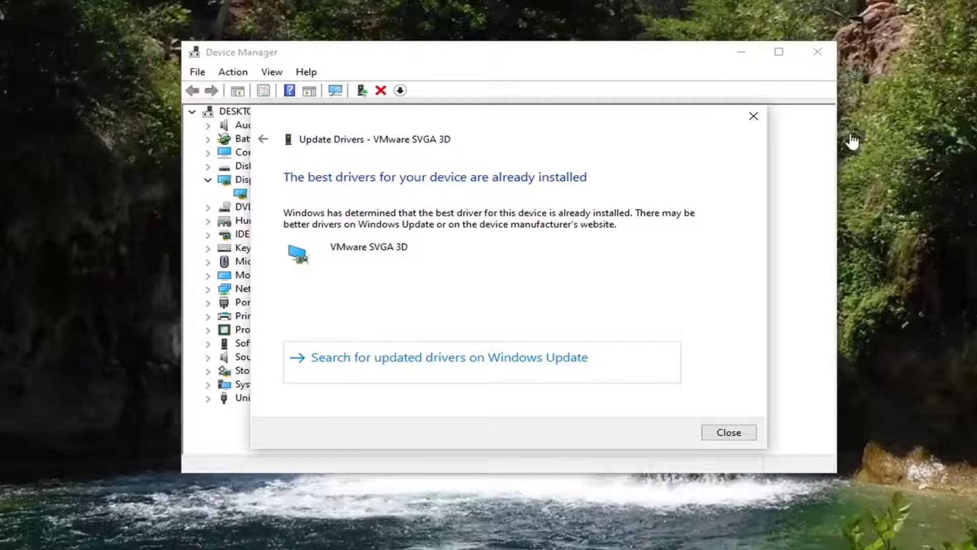
click(732, 433)
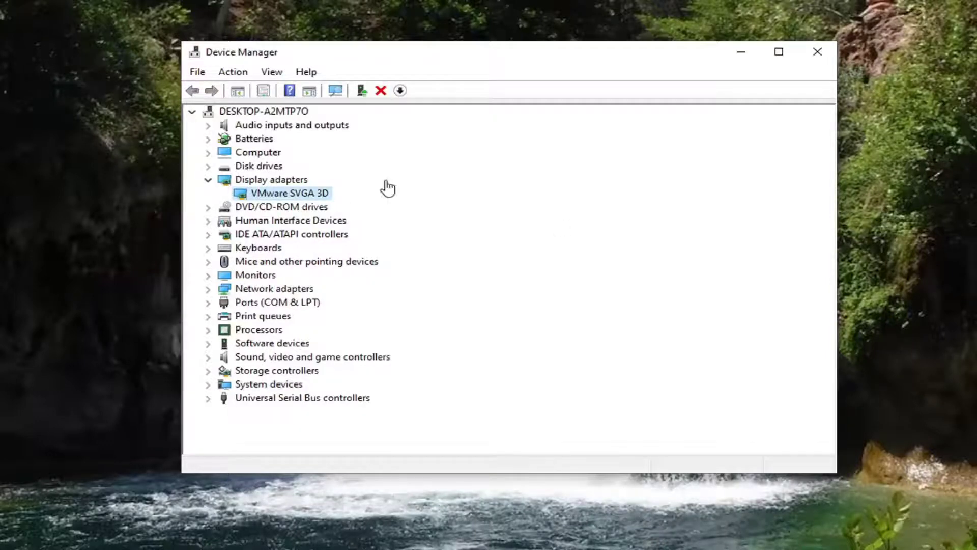
Update VMware SVGA 3D by picking it from the computer's compatible driver list and installing it
right_click(271, 195)
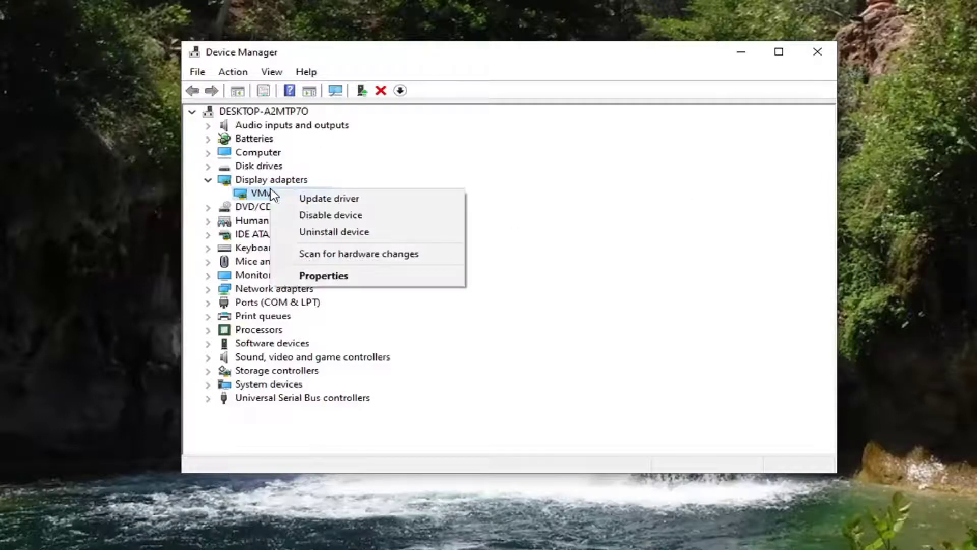
click(347, 200)
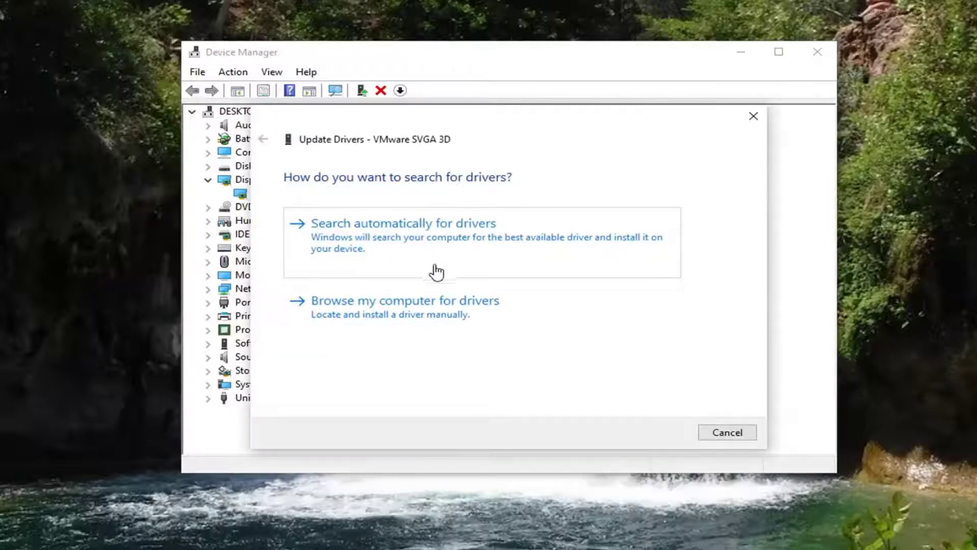
click(425, 313)
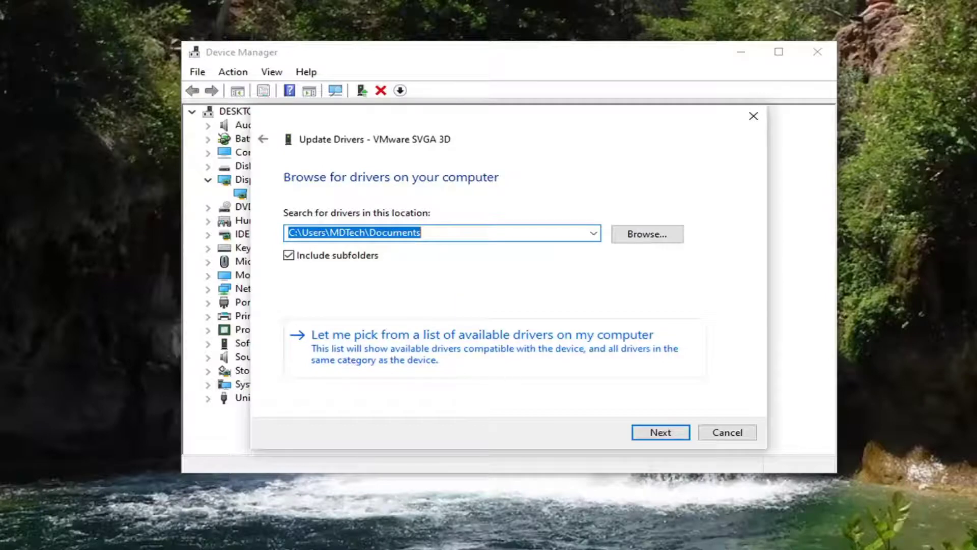
click(432, 344)
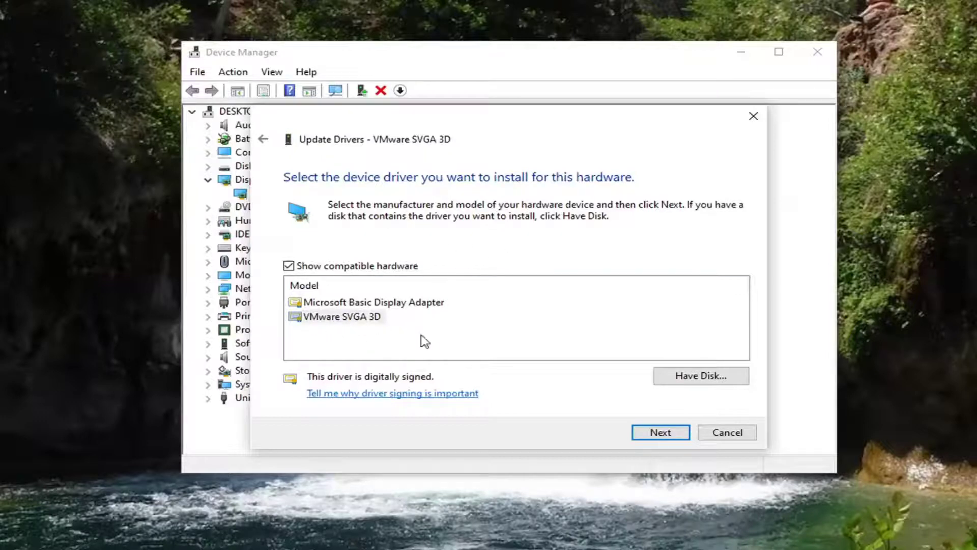
click(667, 429)
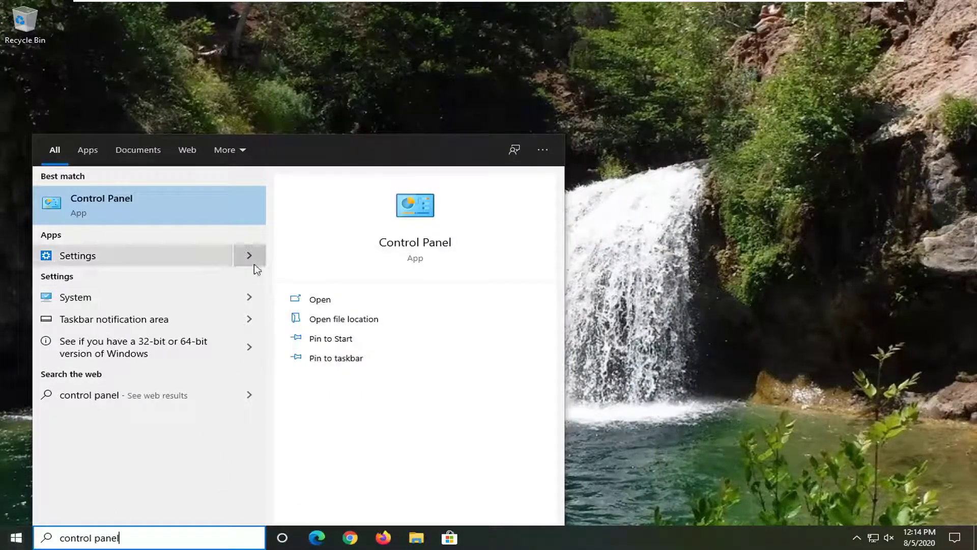
Open Control Panel from the 'control panel' search results
click(160, 214)
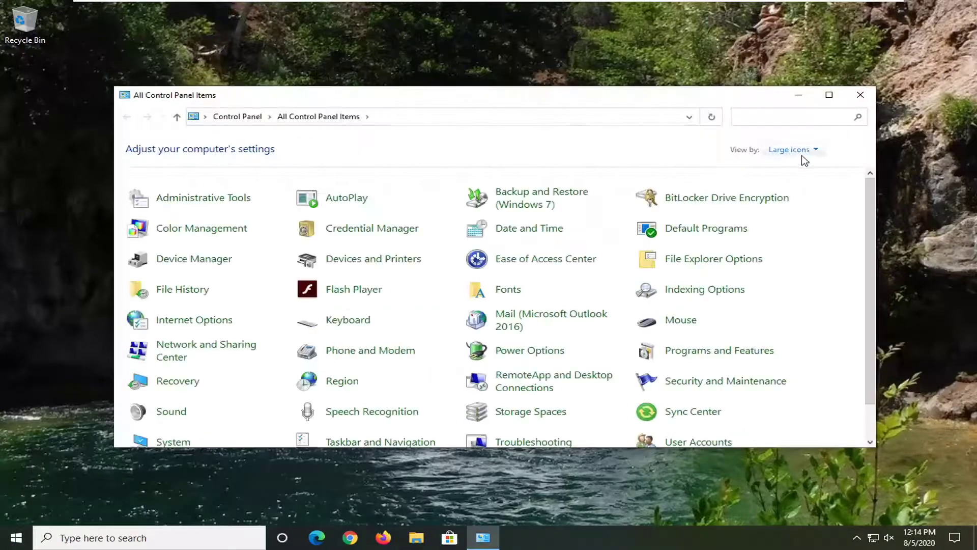
Keep Control Panel on Large icons and open the High performance plan's advanced power settings
click(799, 150)
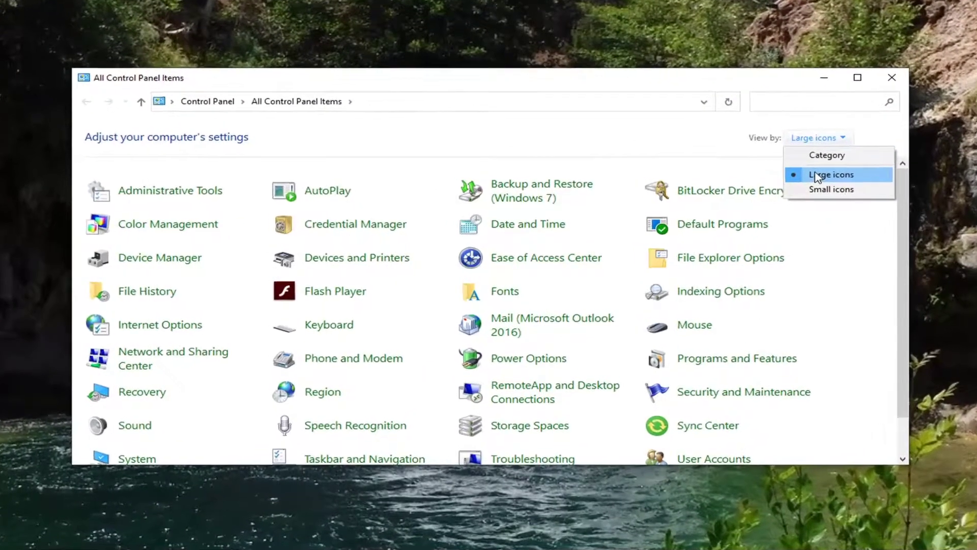
click(800, 183)
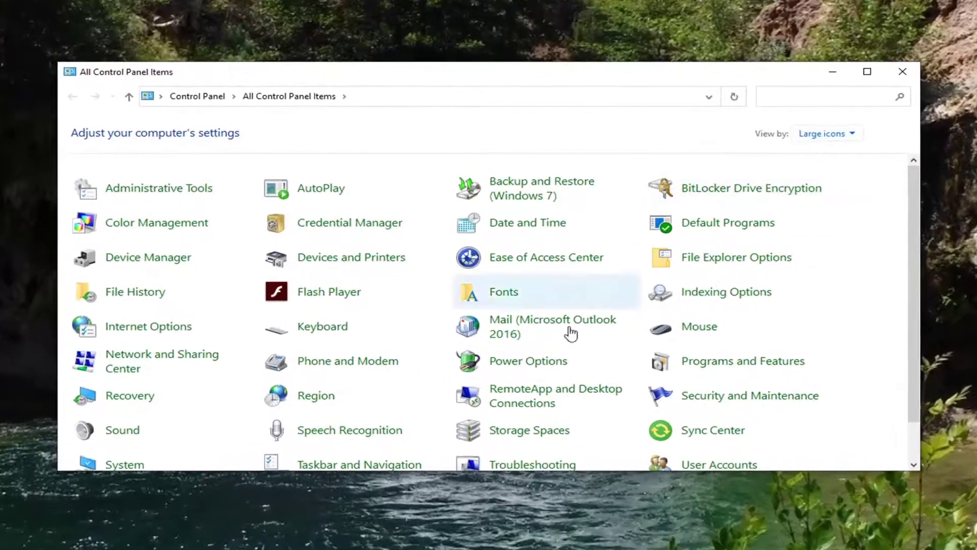
click(526, 363)
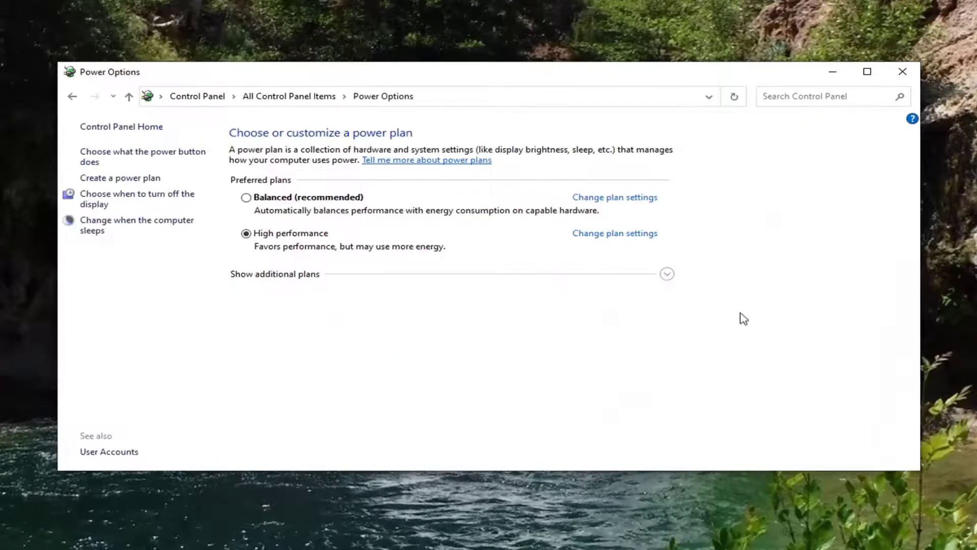
click(623, 236)
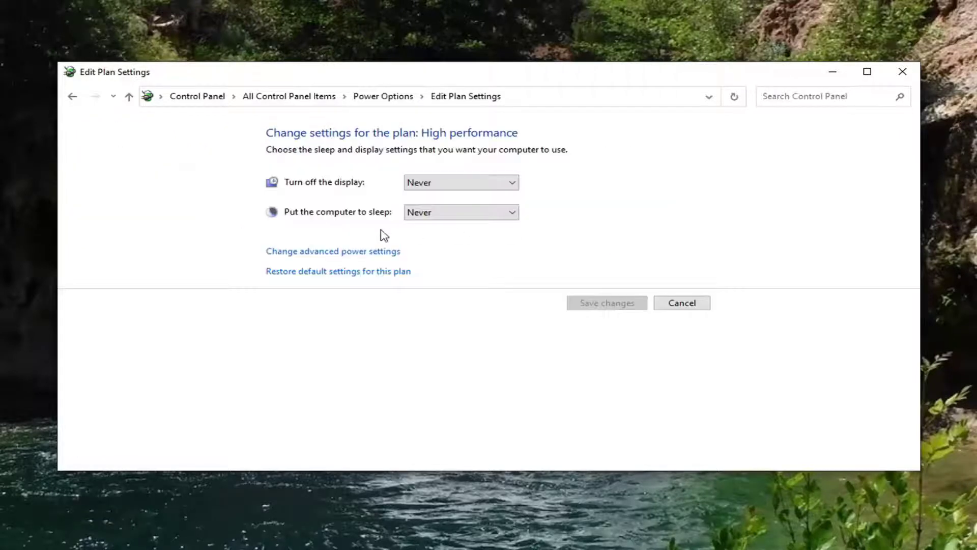
click(295, 253)
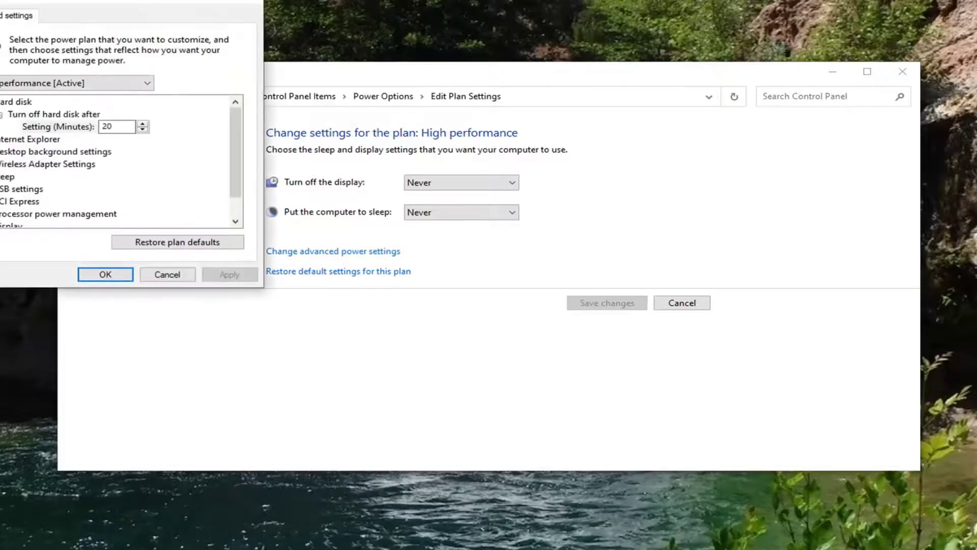
Set Wireless Adapter Power Saving Mode to Maximum Power Saving, apply, confirm with OK, and close the plan window
drag(122, 3, 445, 79)
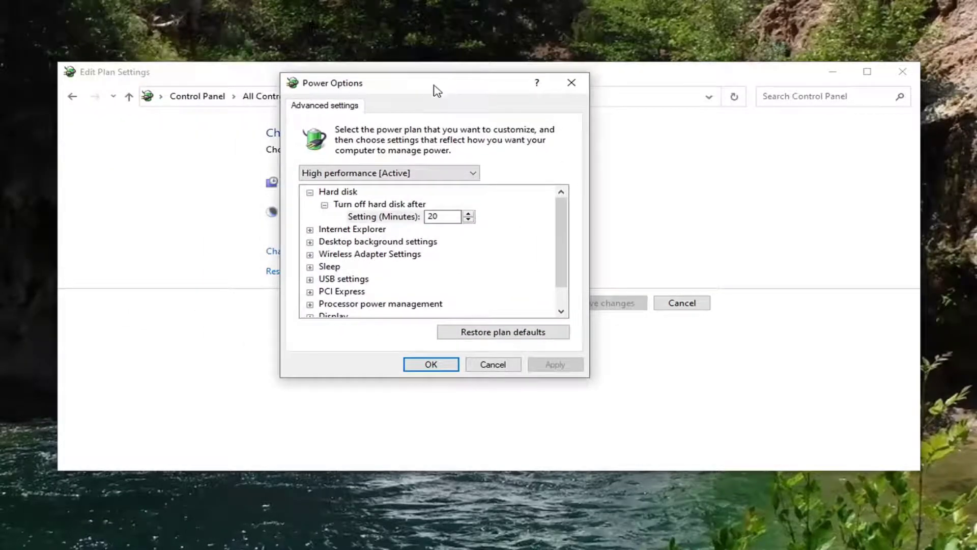
mouse_move(382, 216)
click(355, 255)
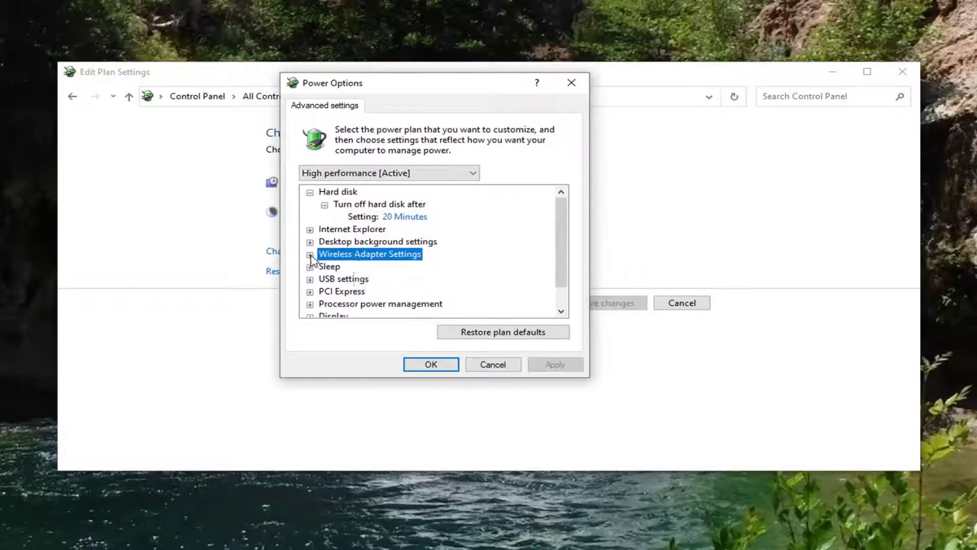
click(309, 257)
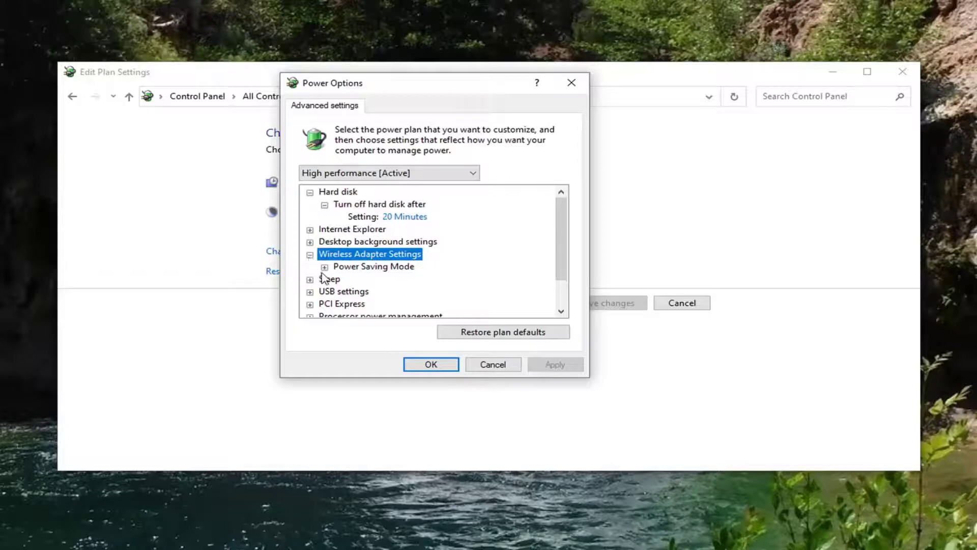
click(324, 268)
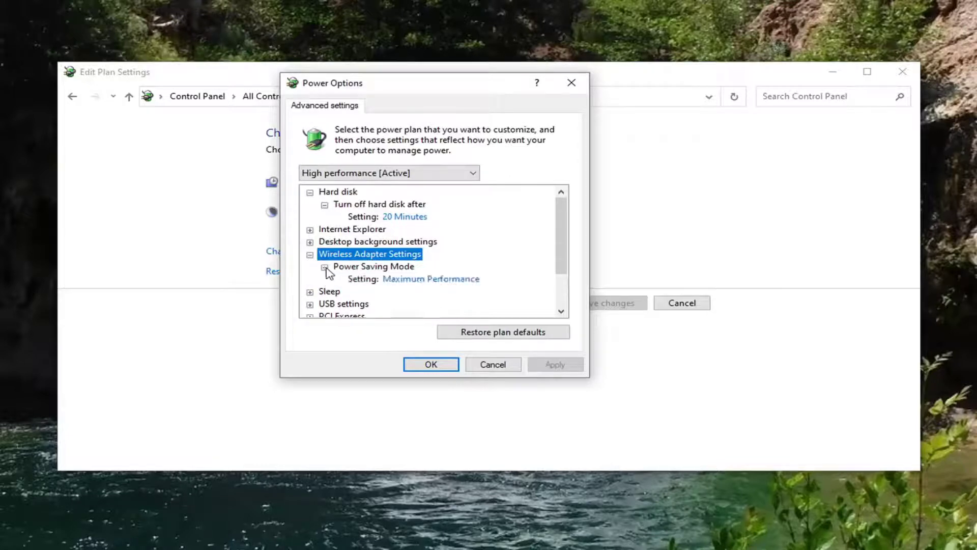
mouse_move(366, 281)
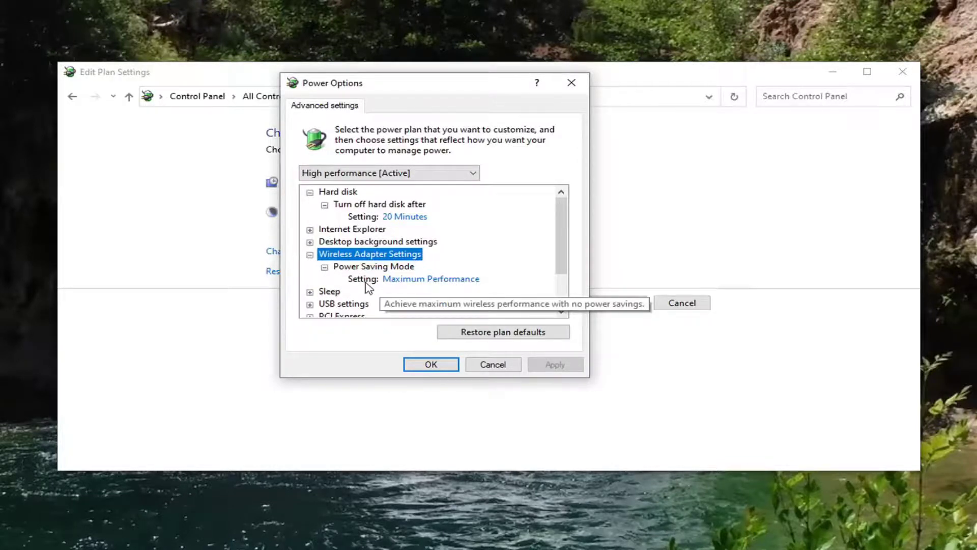
click(453, 281)
click(461, 280)
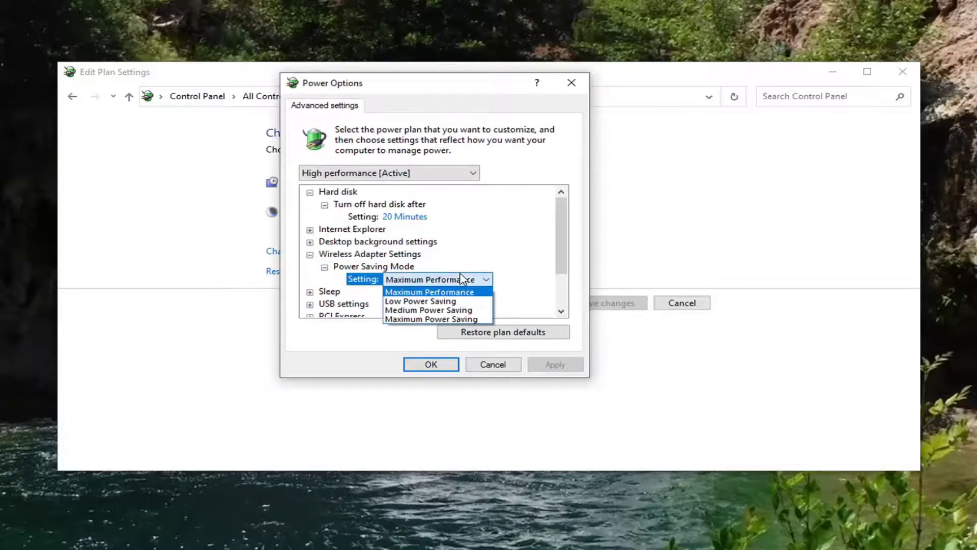
click(456, 320)
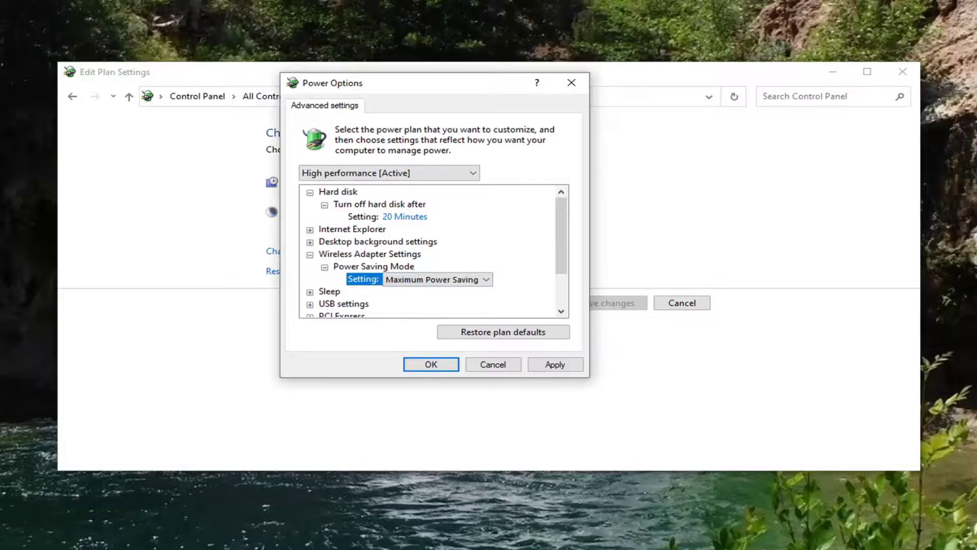
click(531, 365)
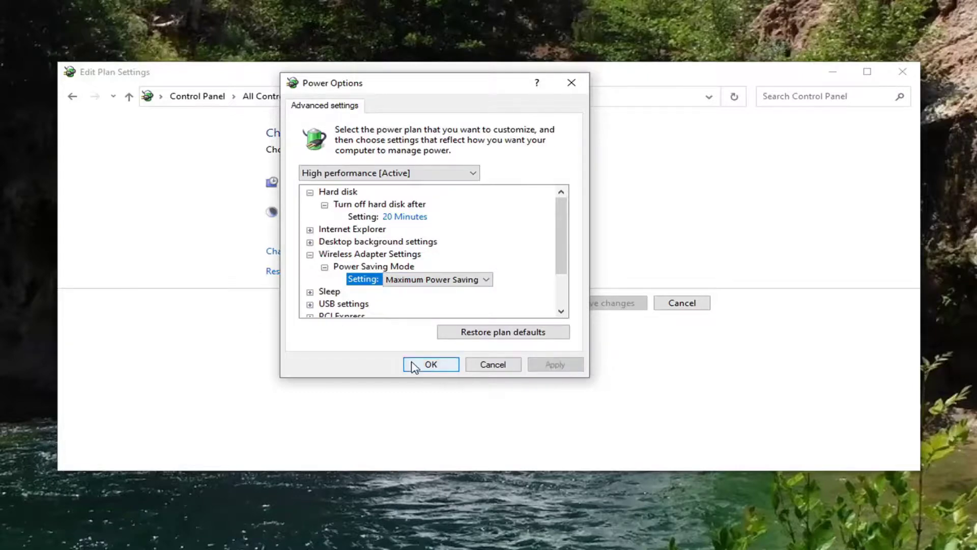
click(429, 364)
click(902, 72)
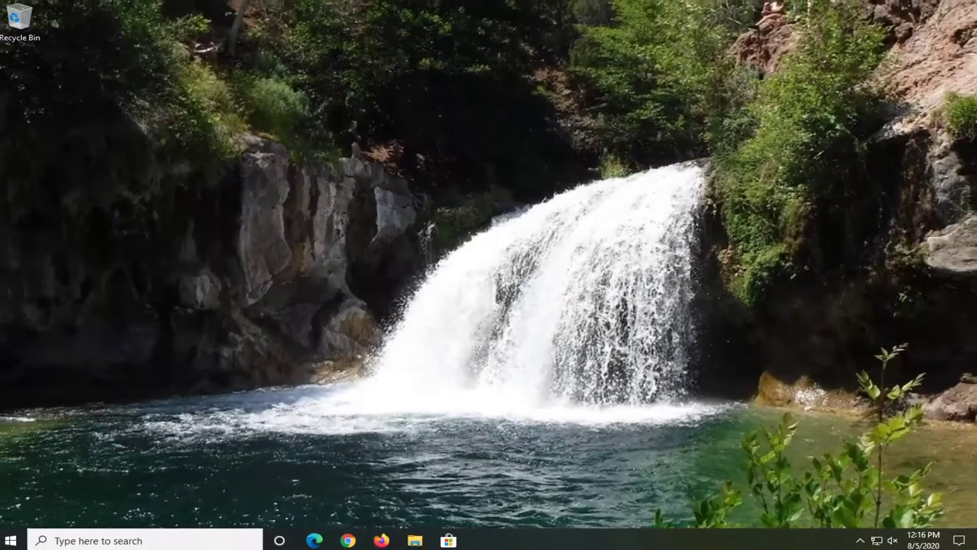